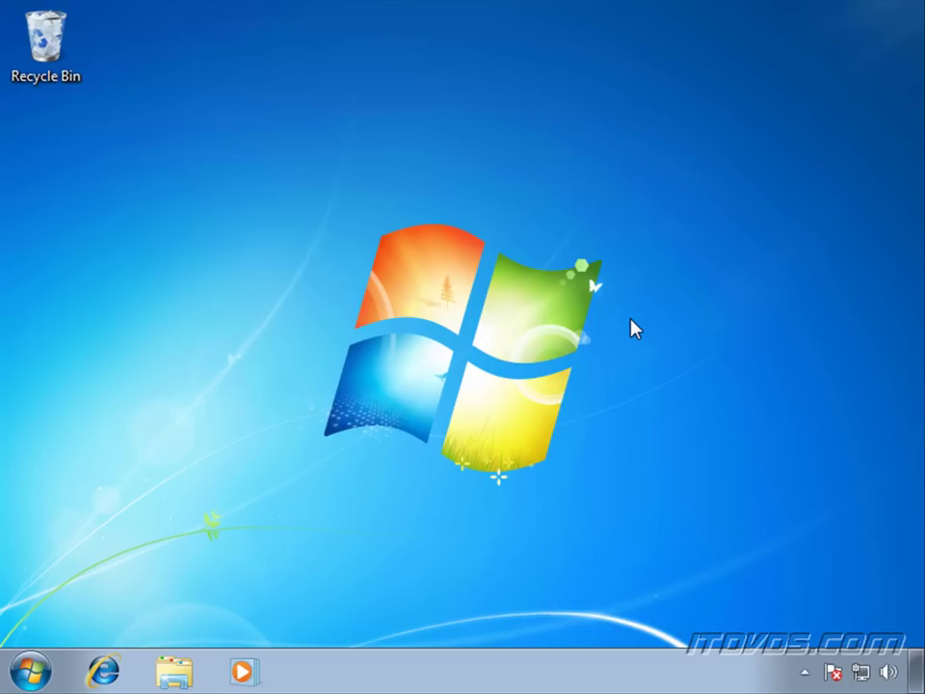
# - Find Event Viewer by searching for "event" and open it
pyautogui.click(31, 672)
pyautogui.write('event')
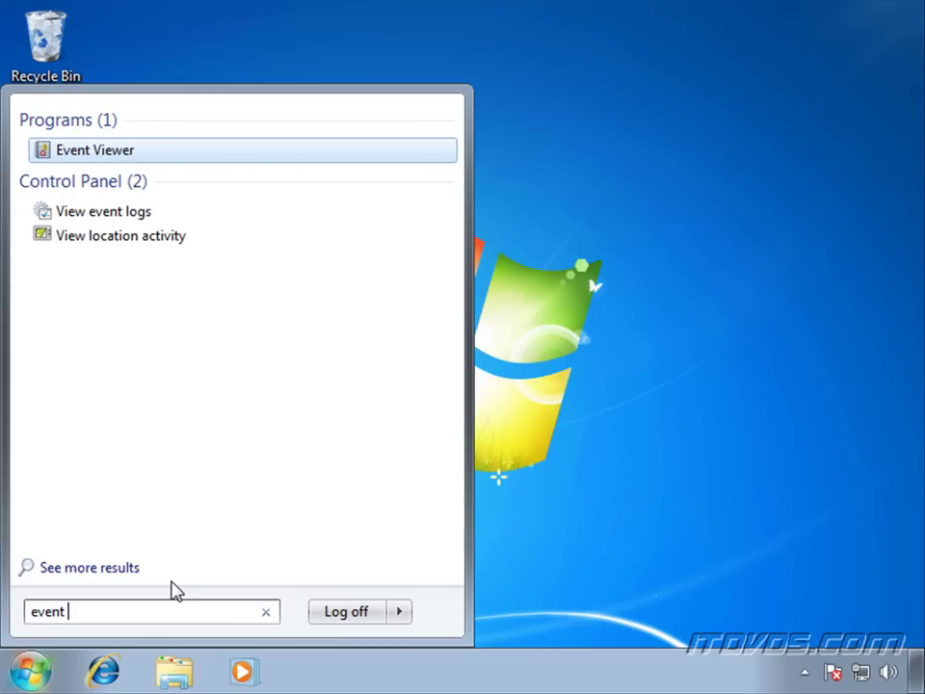
pyautogui.press('Escape')
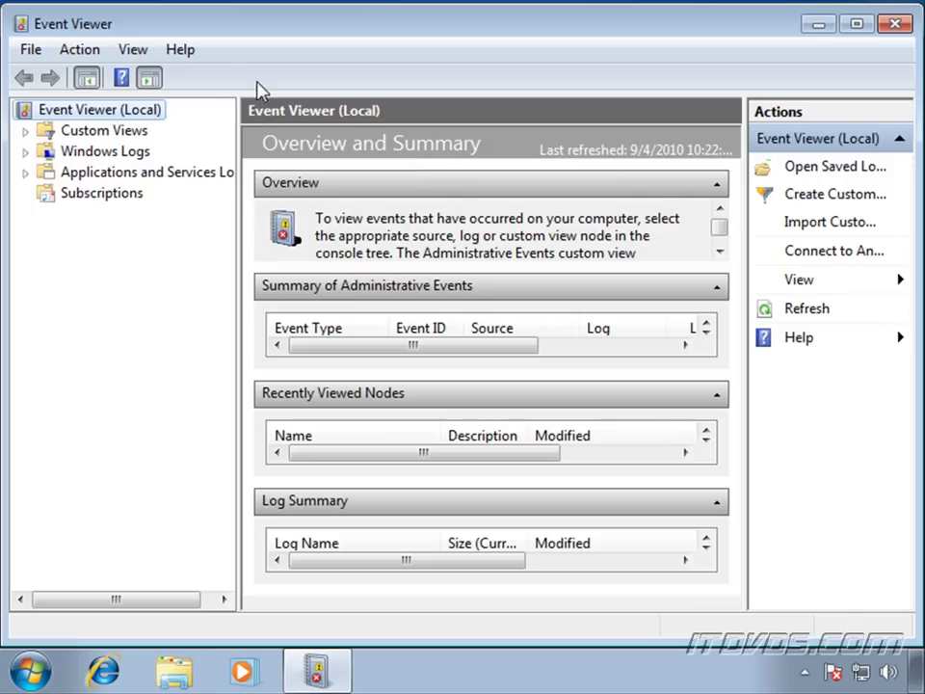
# - Open the Application log under Windows Logs and enlarge its event list
pyautogui.click(23, 152)
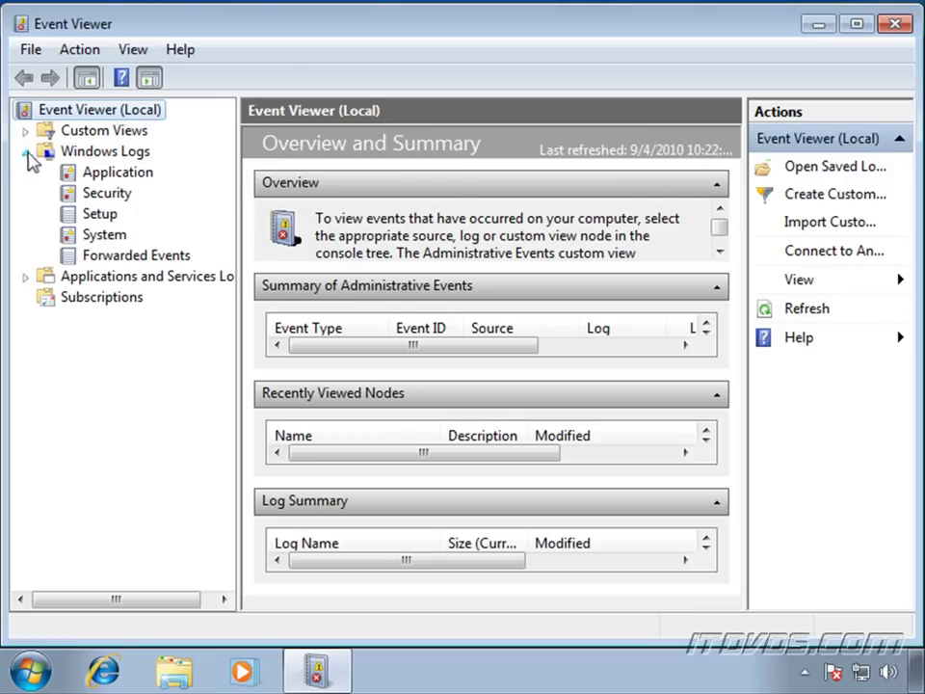
pyautogui.click(116, 174)
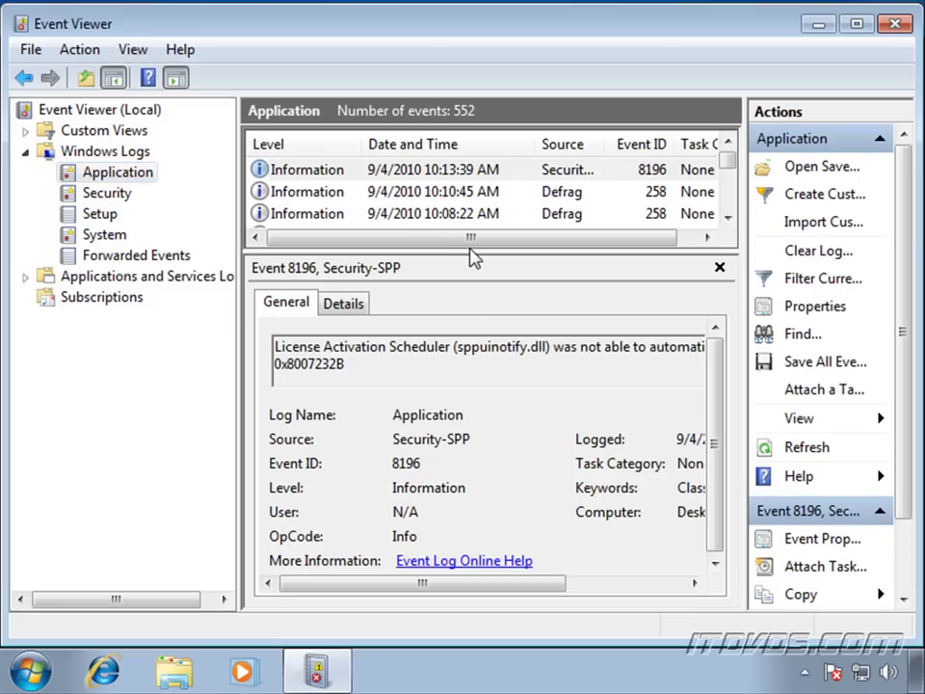
pyautogui.moveTo(468, 251); pyautogui.dragTo(473, 371)
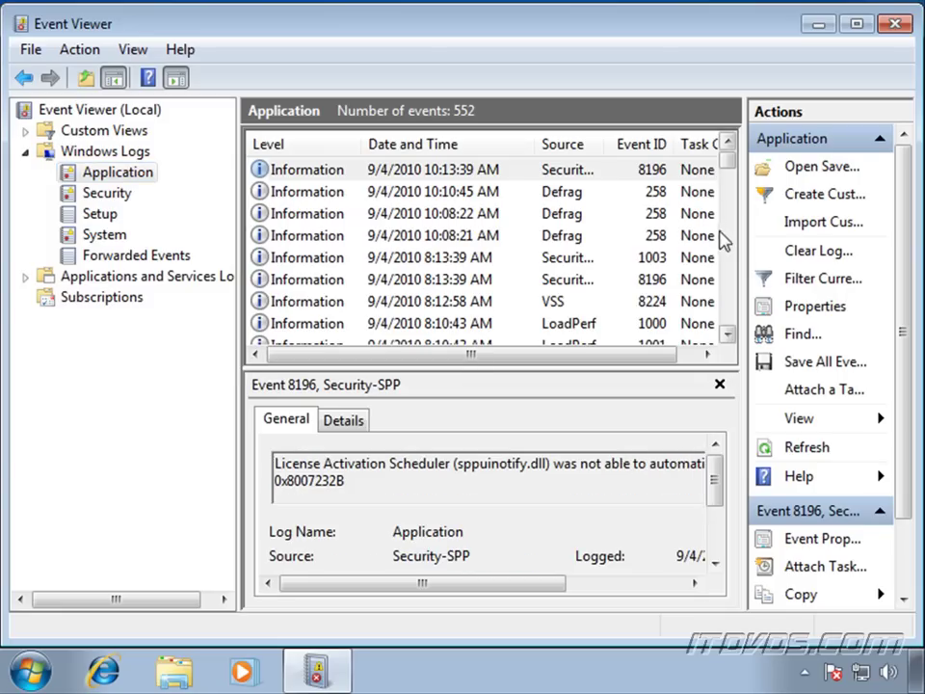
# - Examine the Defrag event logged at 10:08:22 AM and select its whole description text
pyautogui.click(320, 216)
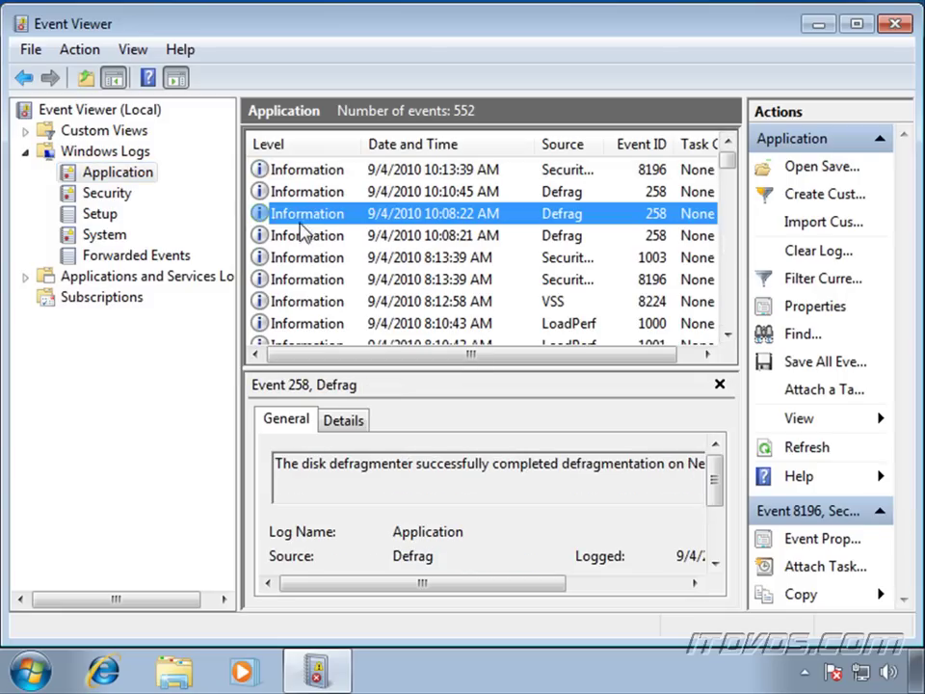
pyautogui.click(730, 269)
pyautogui.click(730, 273)
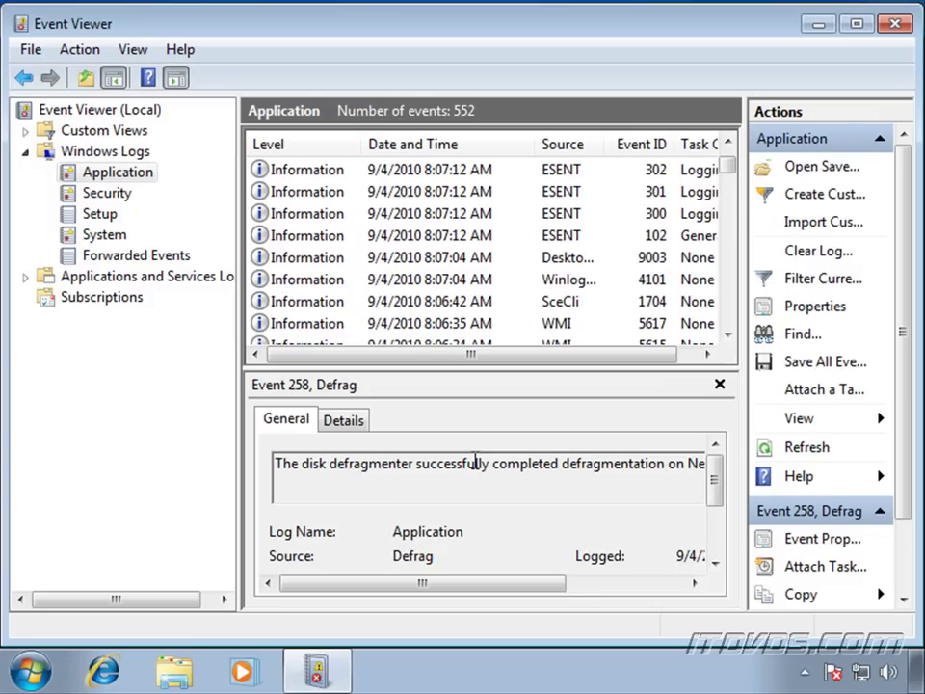
pyautogui.moveTo(272, 461)
pyautogui.mouseDown()
pyautogui.moveTo(374, 461)
pyautogui.moveTo(337, 477)
pyautogui.moveTo(291, 464)
pyautogui.moveTo(266, 474)
pyautogui.mouseUp()
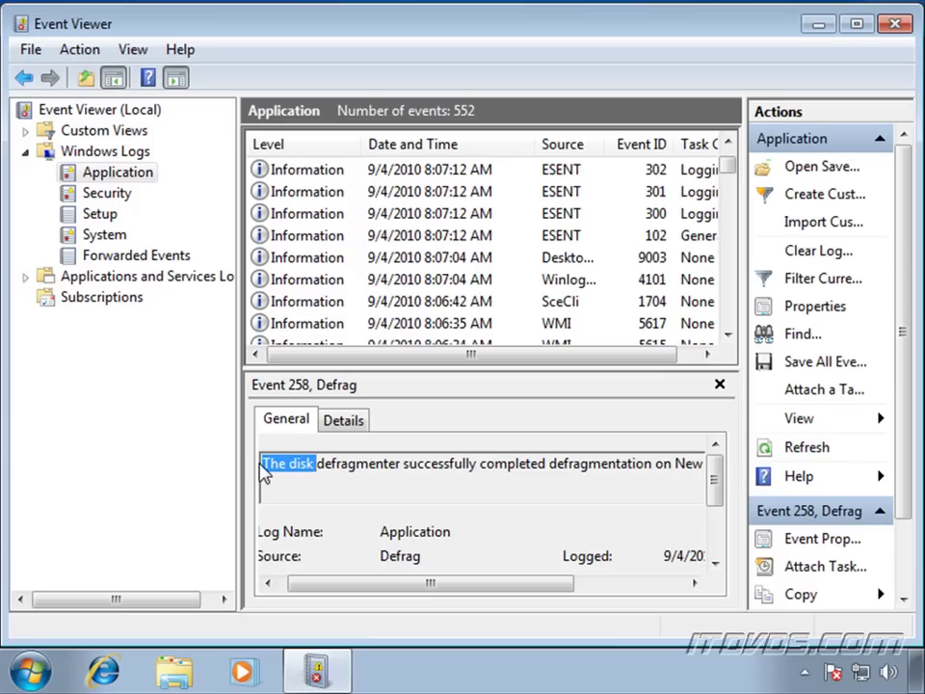
pyautogui.click(266, 466)
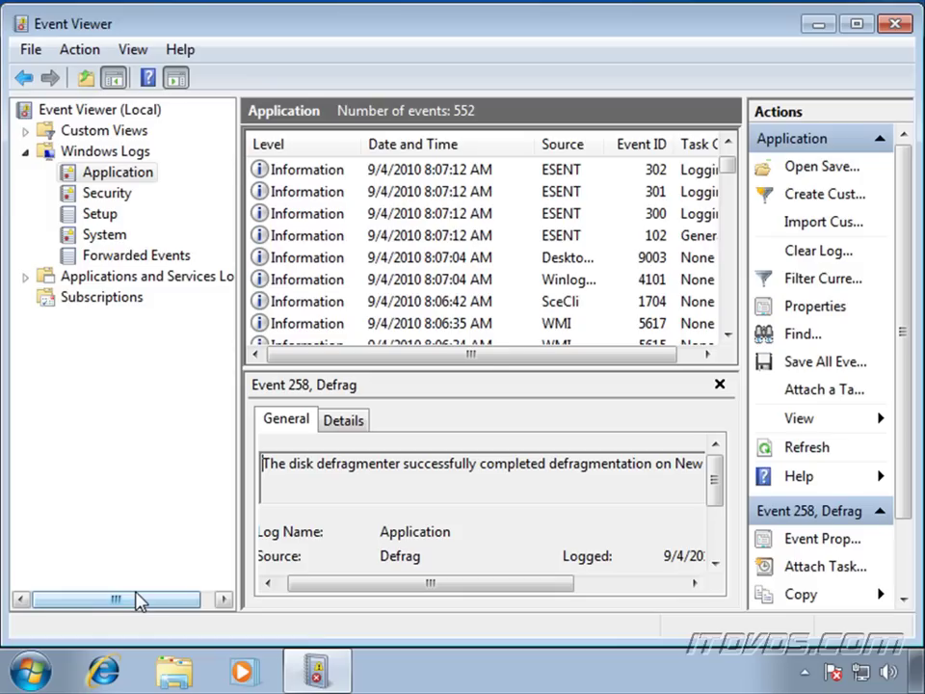
pyautogui.hotkey('ctrl', 'a')
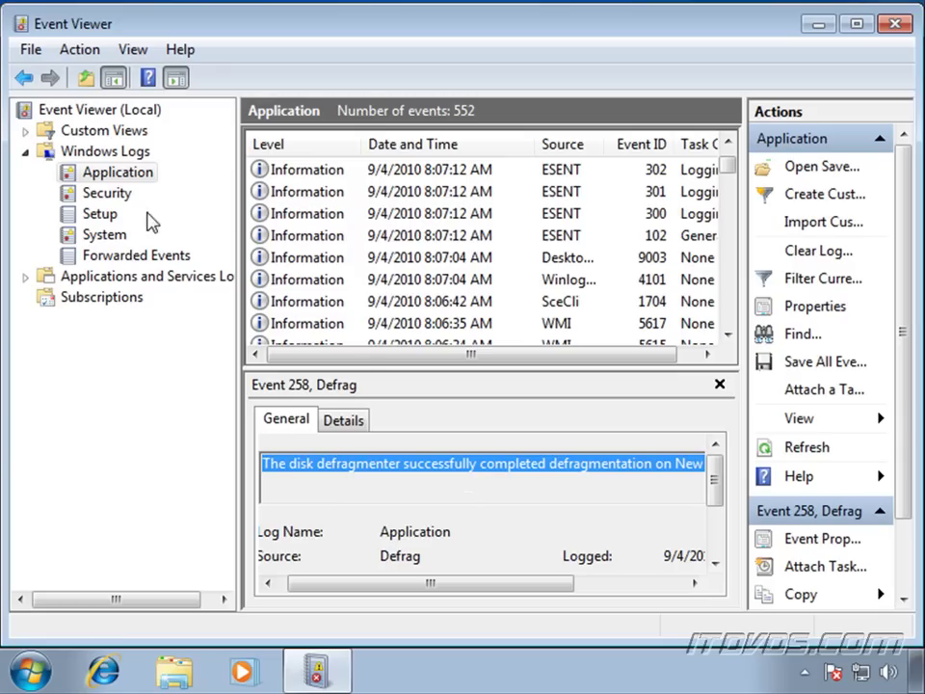
# - Look through the Security, Setup and System logs and view the System log's 9:47:21 AM error event
pyautogui.click(107, 193)
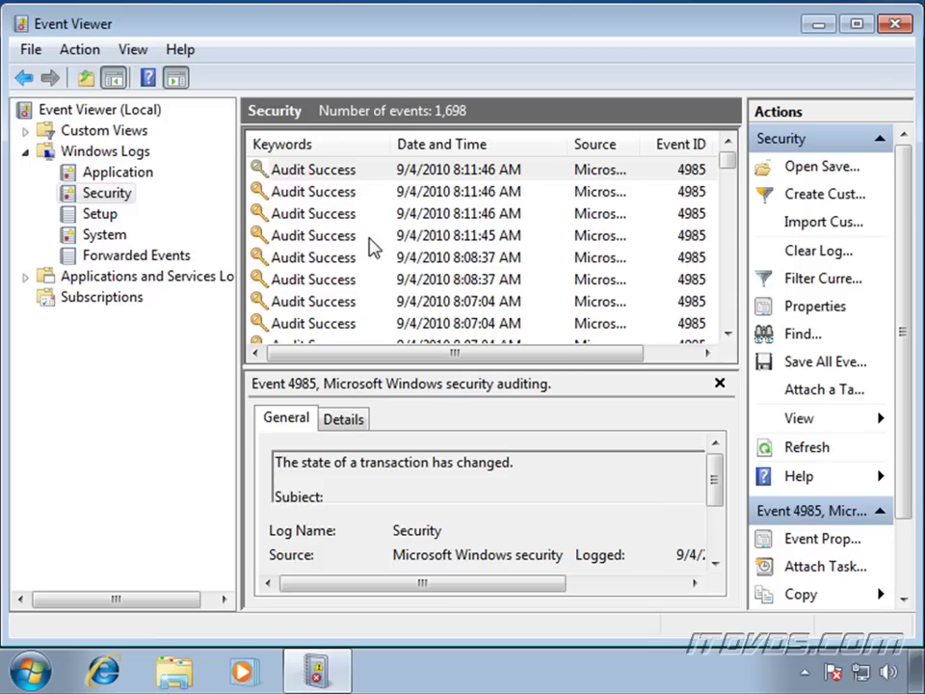
pyautogui.click(108, 220)
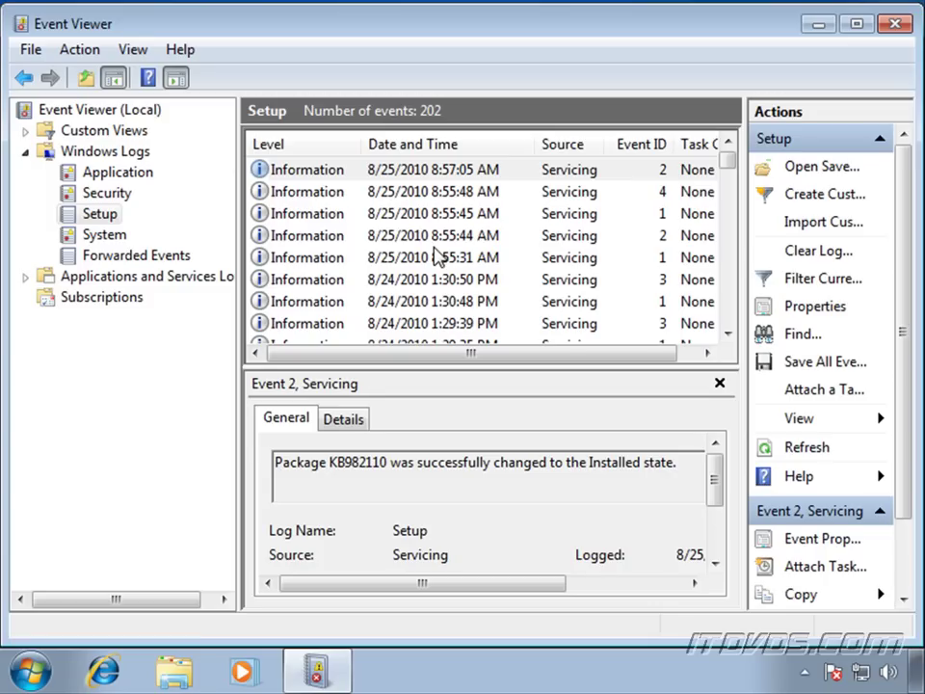
pyautogui.click(103, 236)
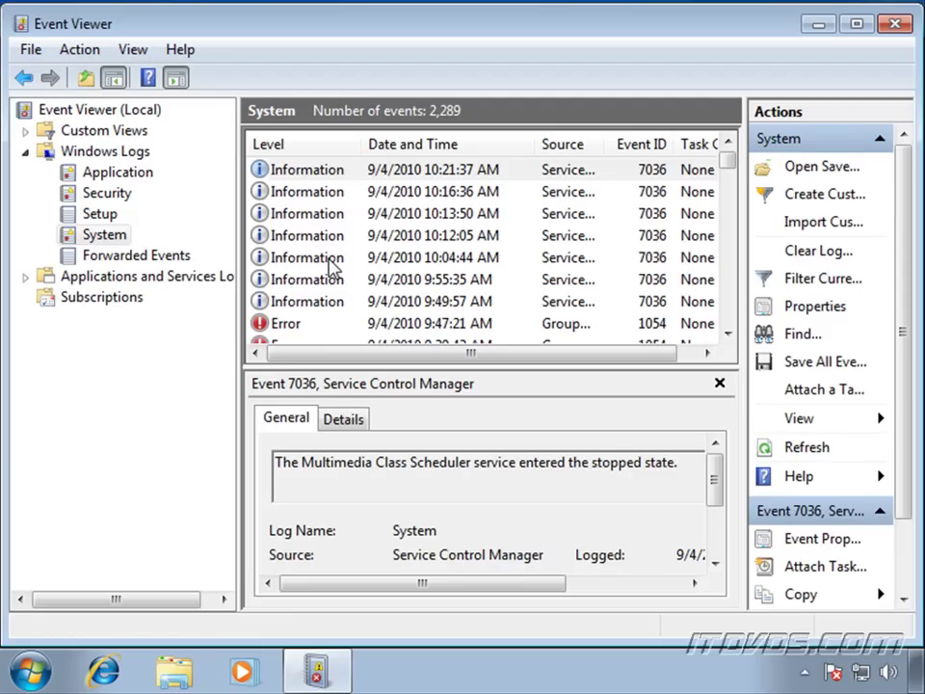
pyautogui.click(305, 330)
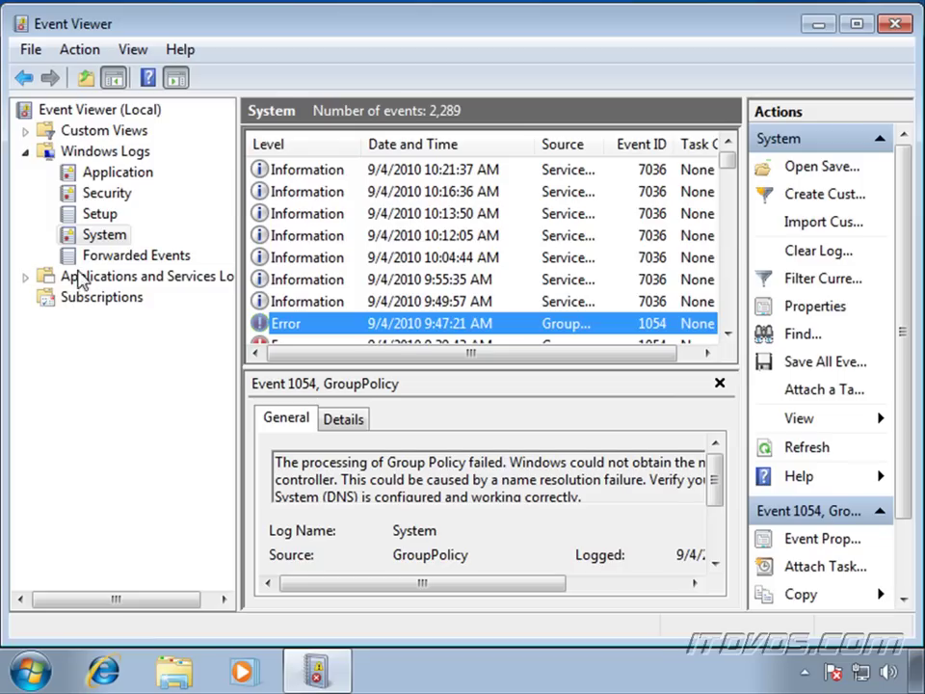
# - Expand Applications and Services Logs and view the Media Center log
pyautogui.click(25, 278)
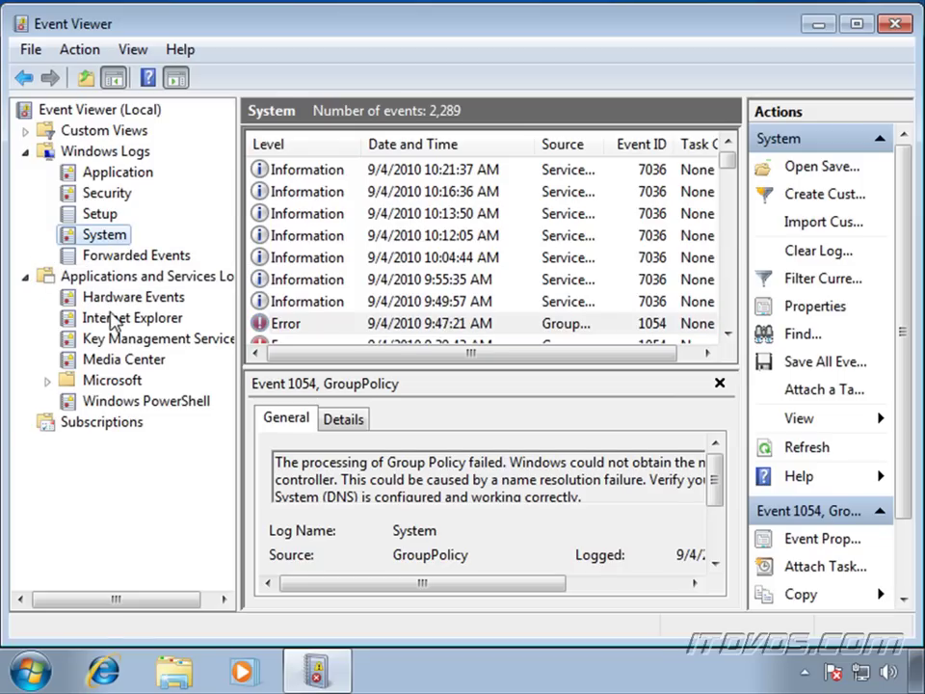
pyautogui.click(121, 362)
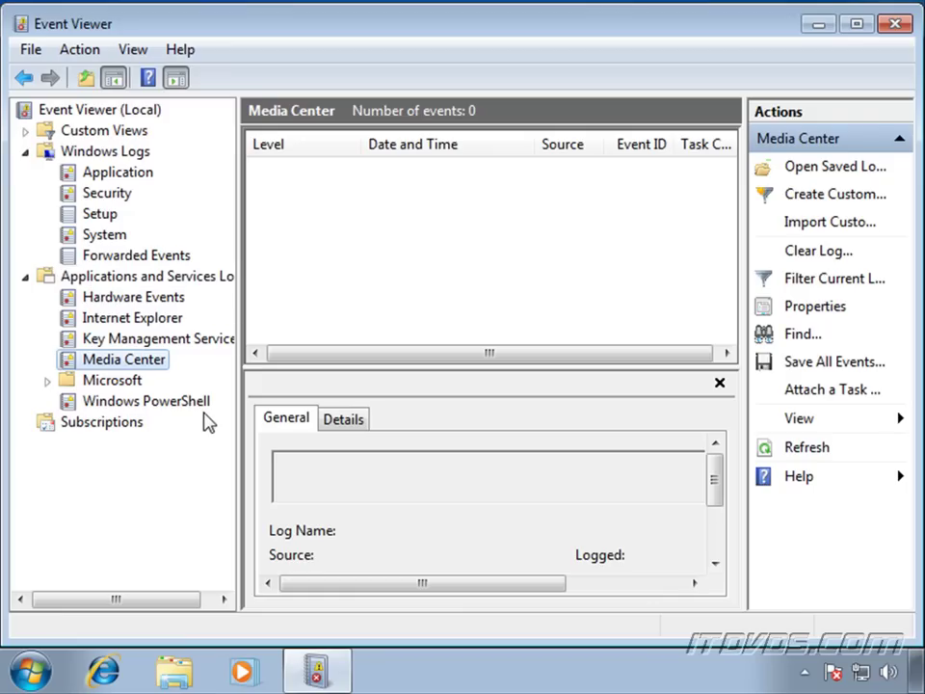
# - Start a filter on the Application log for the Critical, Warning and Error event levels
pyautogui.click(123, 178)
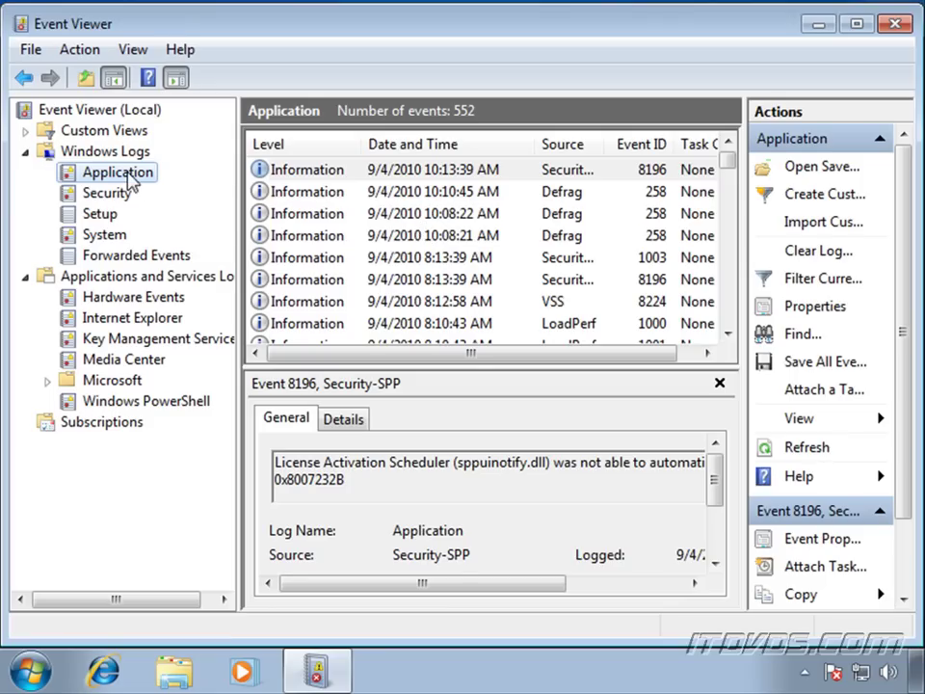
pyautogui.rightClick(128, 173)
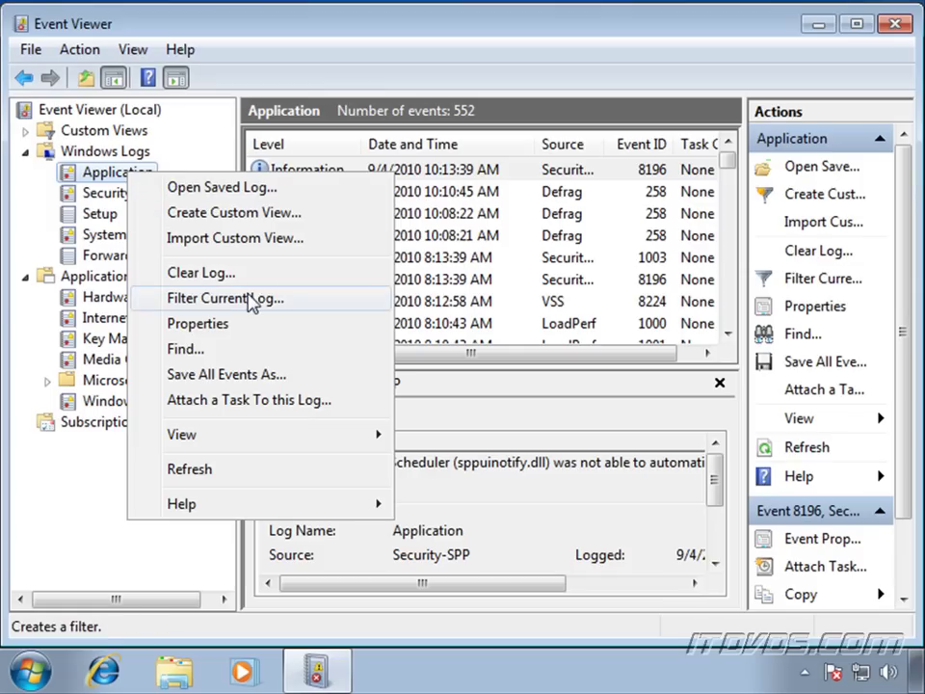
pyautogui.click(268, 306)
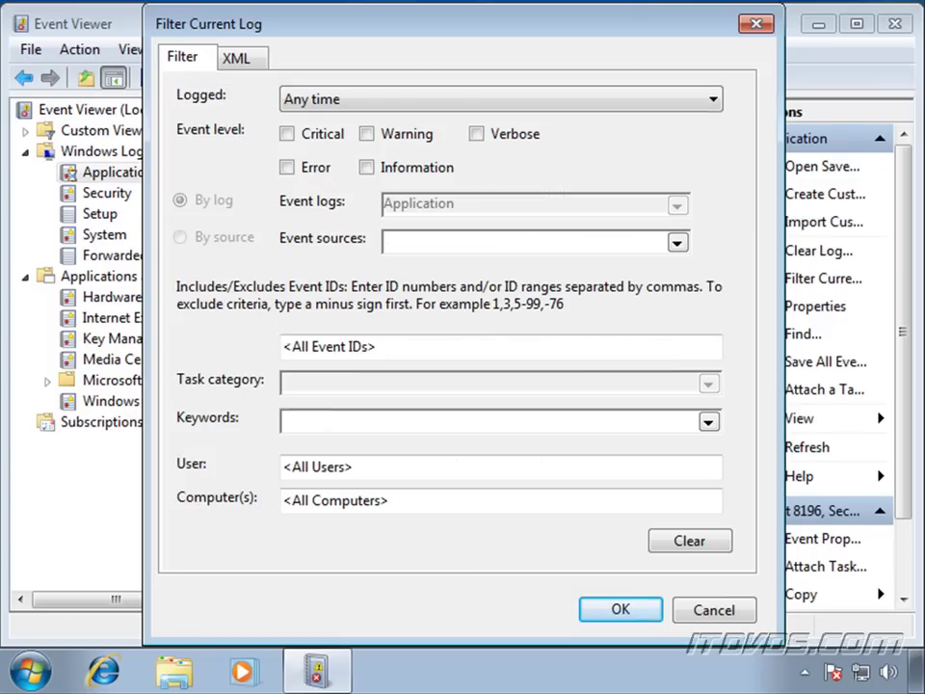
pyautogui.click(713, 104)
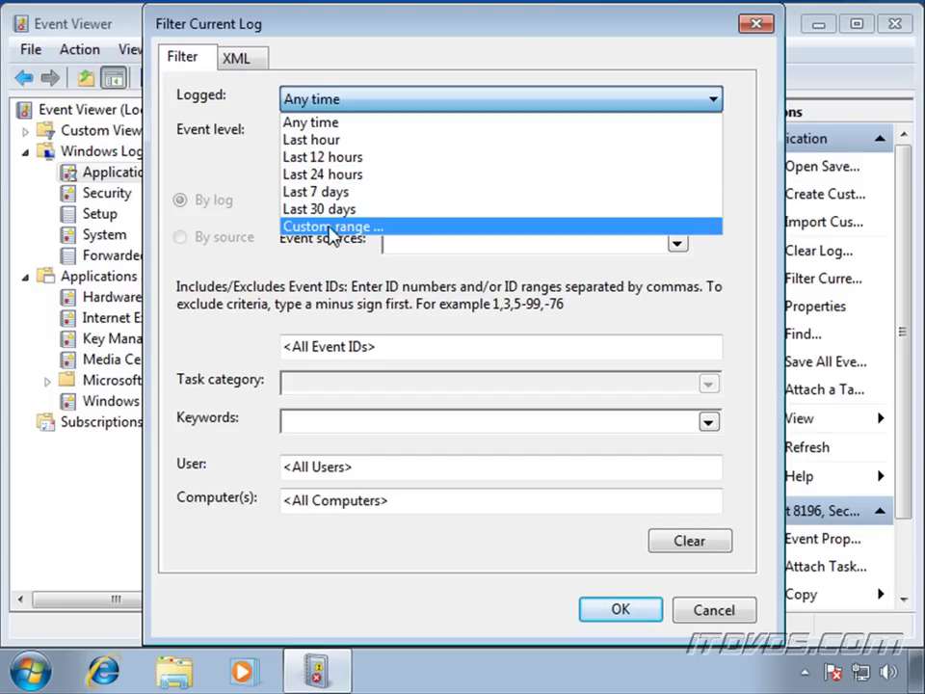
pyautogui.click(186, 178)
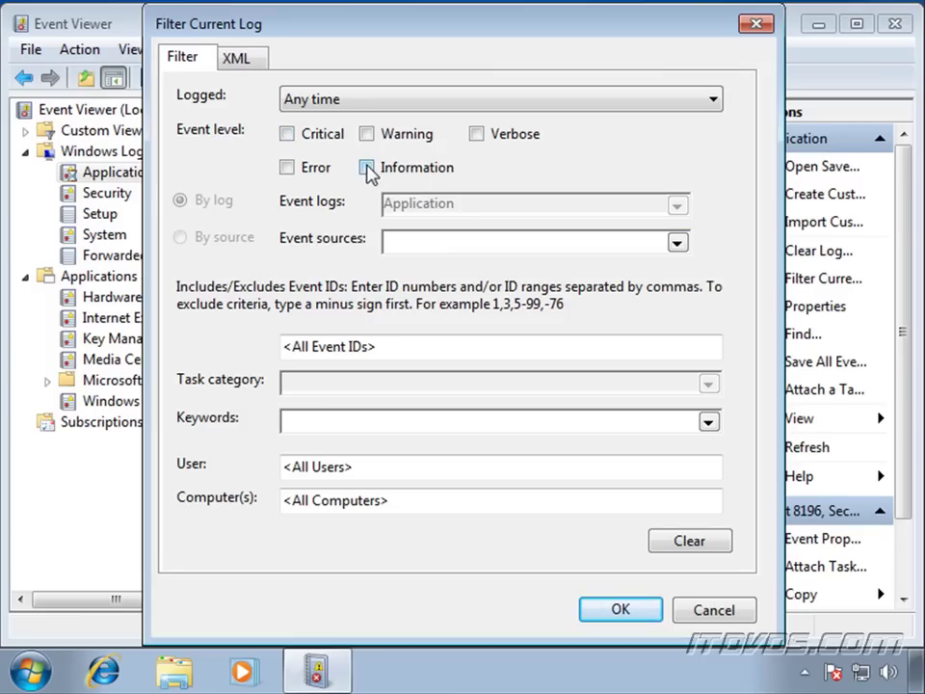
pyautogui.click(287, 134)
pyautogui.click(368, 134)
pyautogui.click(287, 168)
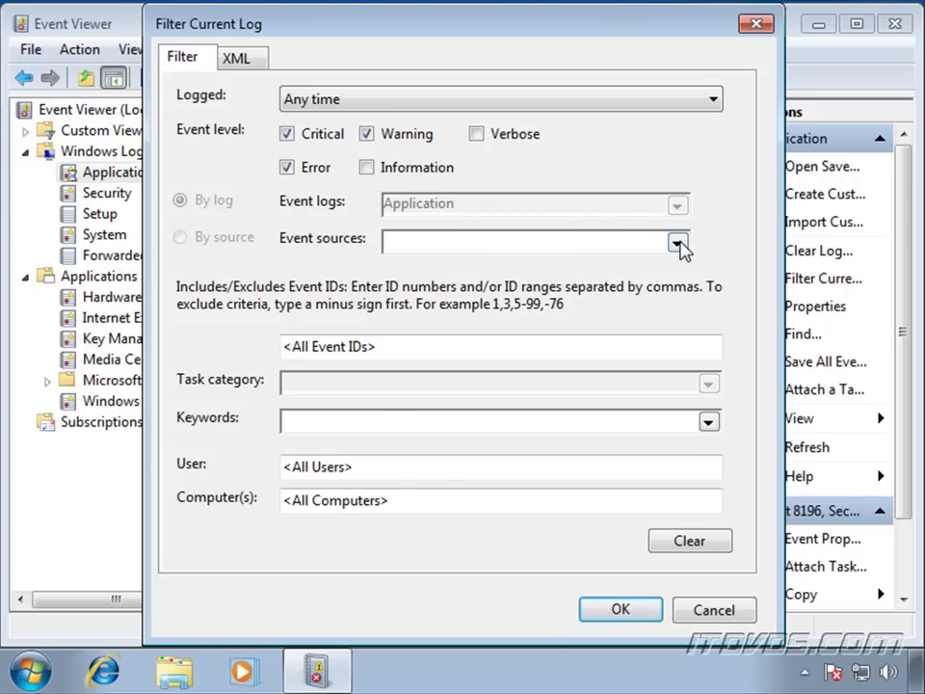
# - Limit the filter to the Firewall, Firewall-Client, Firewall-CPL, Firewall-Driver and Firewall-Service event sources and apply it
pyautogui.click(678, 245)
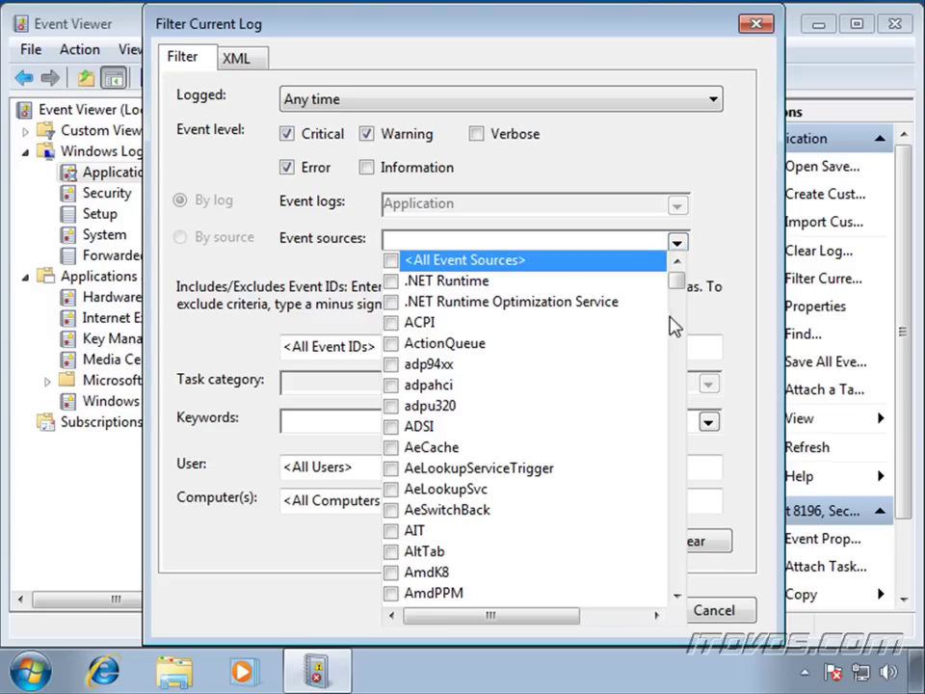
pyautogui.scroll(-1, 680, 309)
pyautogui.moveTo(680, 308); pyautogui.dragTo(688, 369)
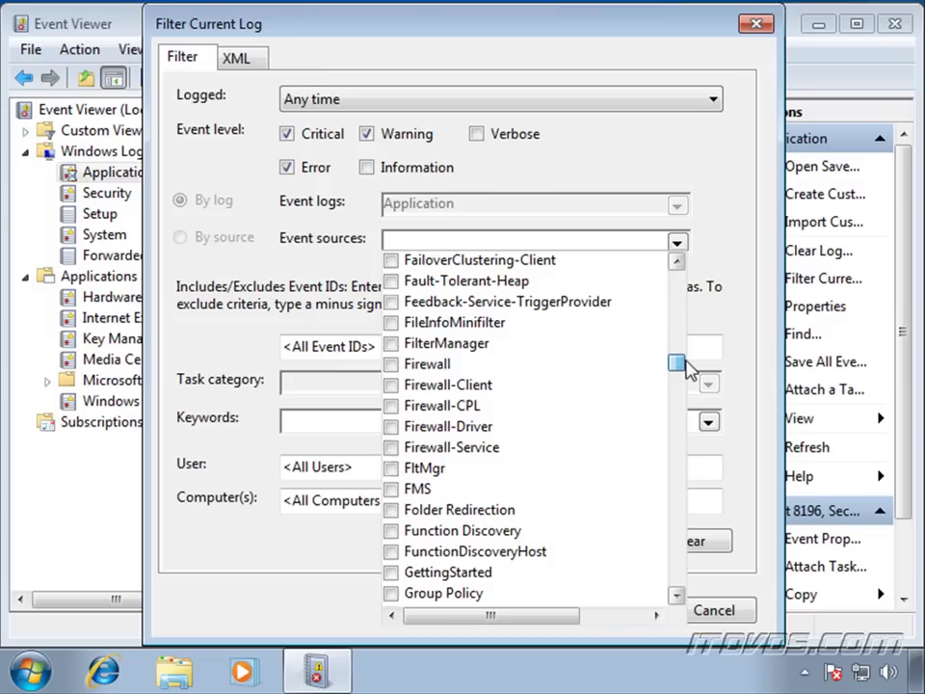
pyautogui.click(390, 364)
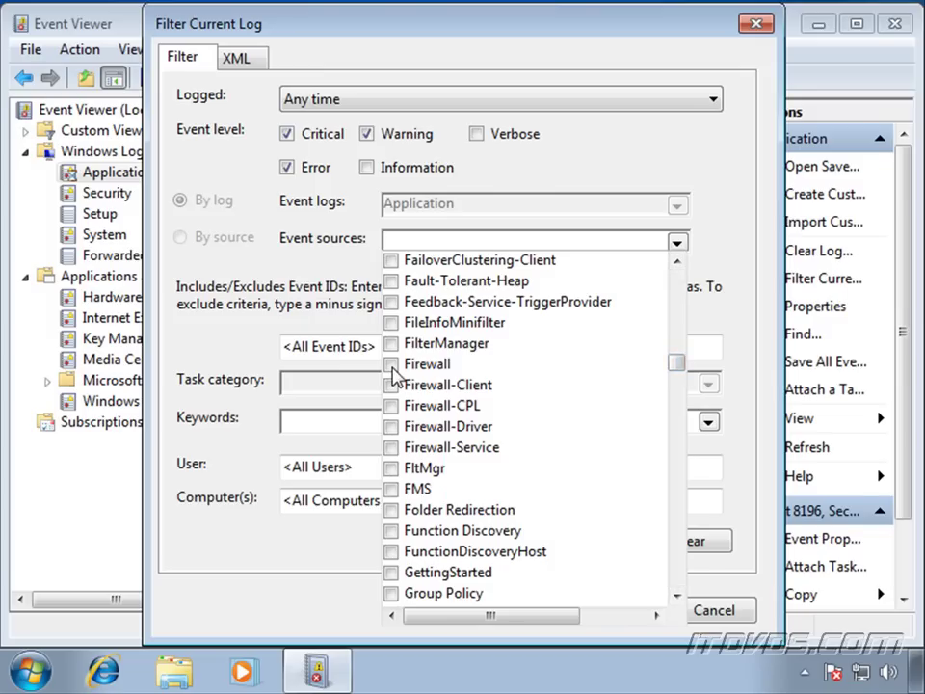
pyautogui.click(390, 384)
pyautogui.click(390, 405)
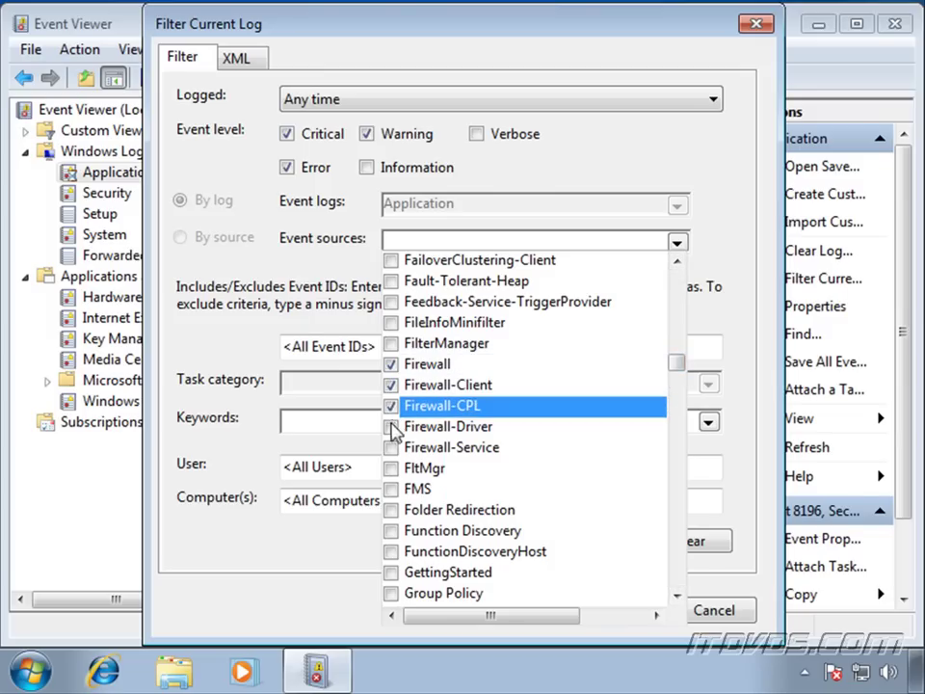
pyautogui.click(391, 426)
pyautogui.click(390, 447)
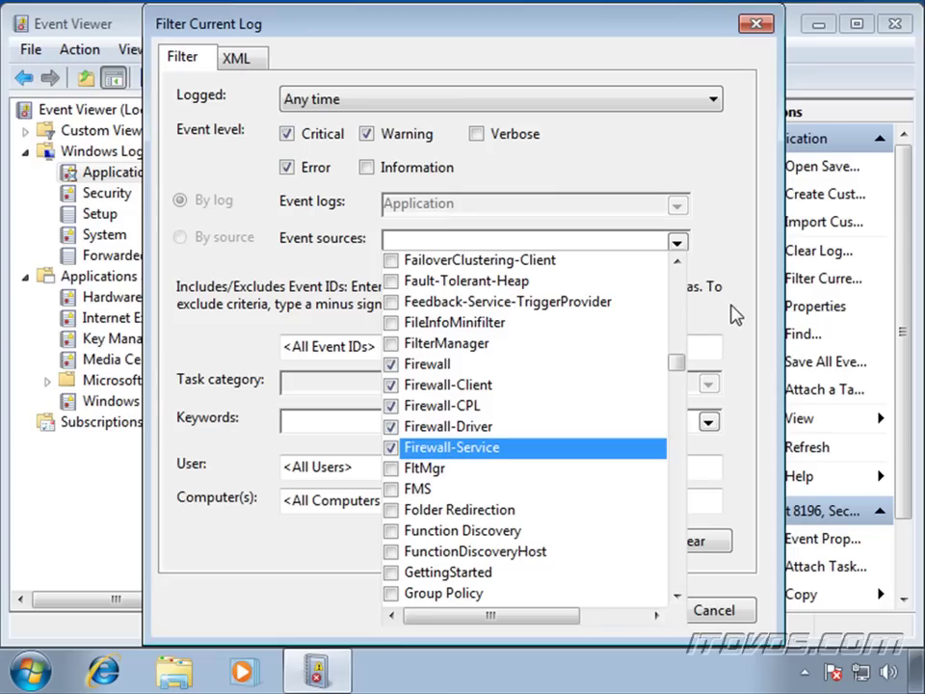
pyautogui.click(679, 342)
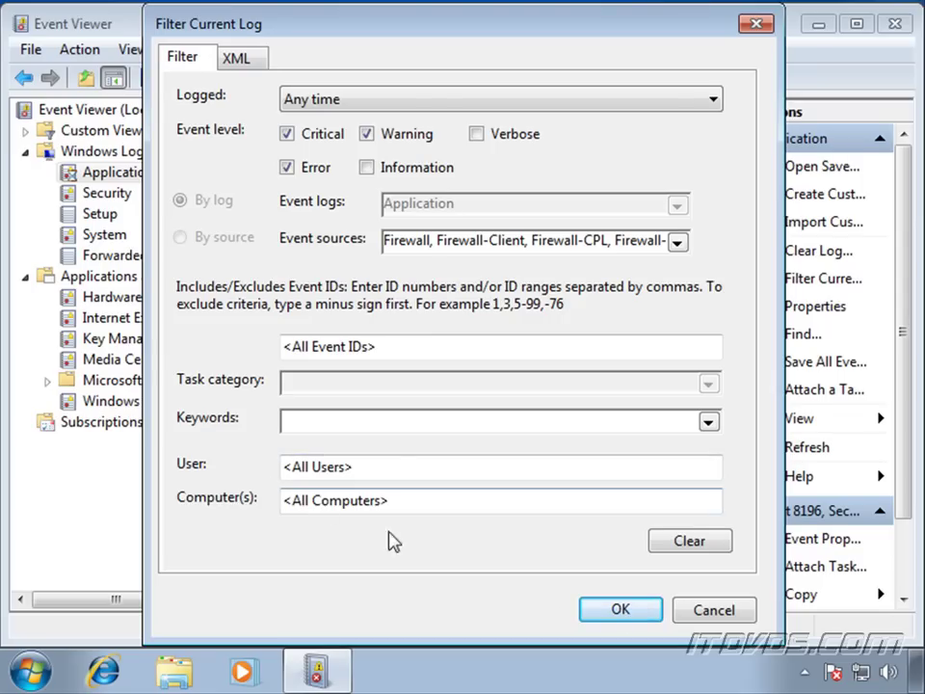
pyautogui.click(623, 609)
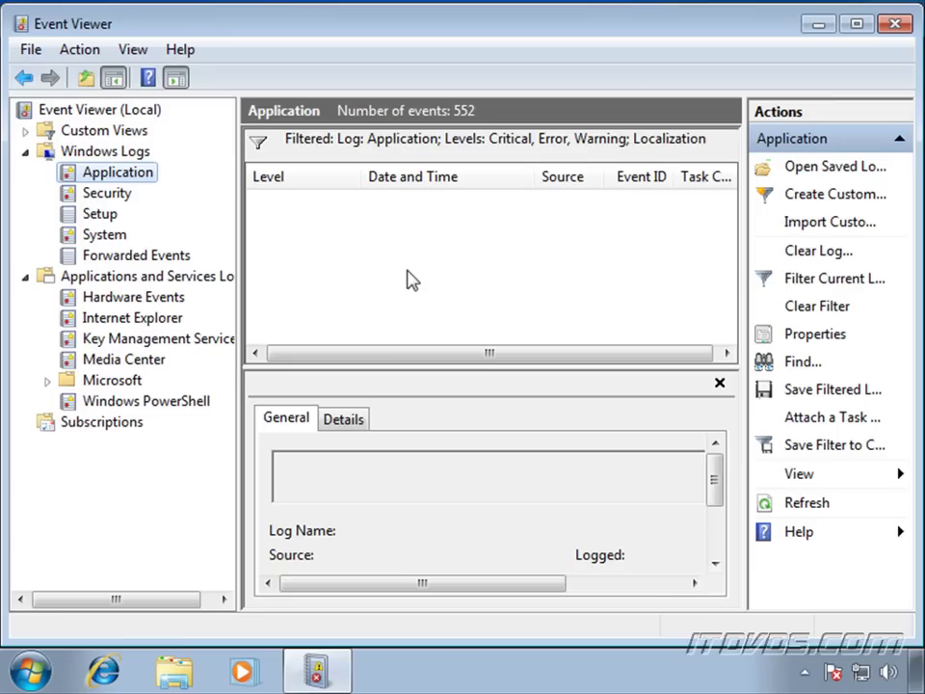
# - Open the Administrative Events custom view and examine its first five error and warning events
pyautogui.click(25, 131)
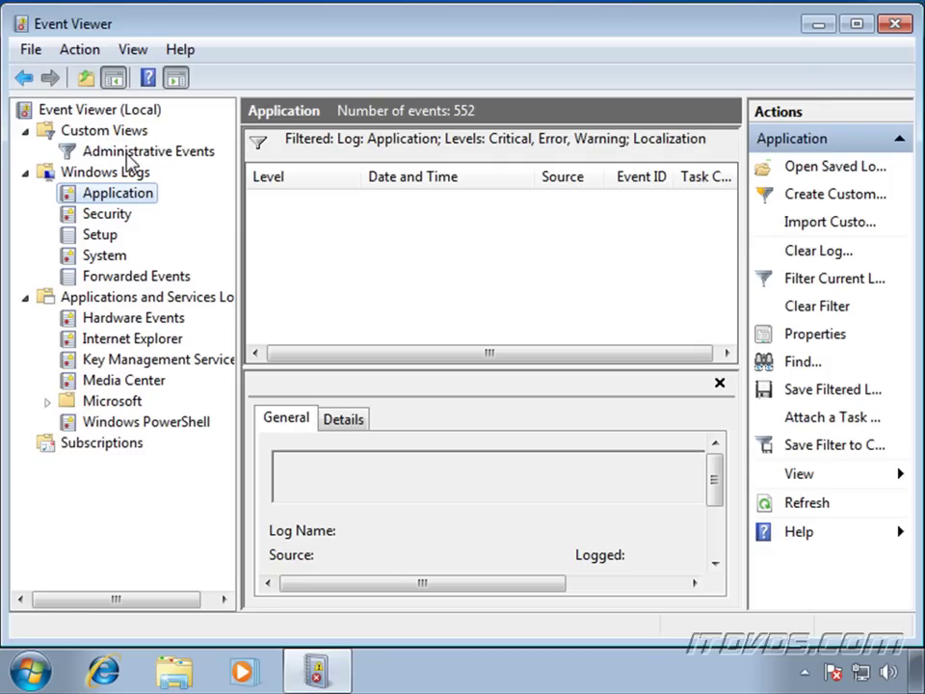
pyautogui.click(128, 154)
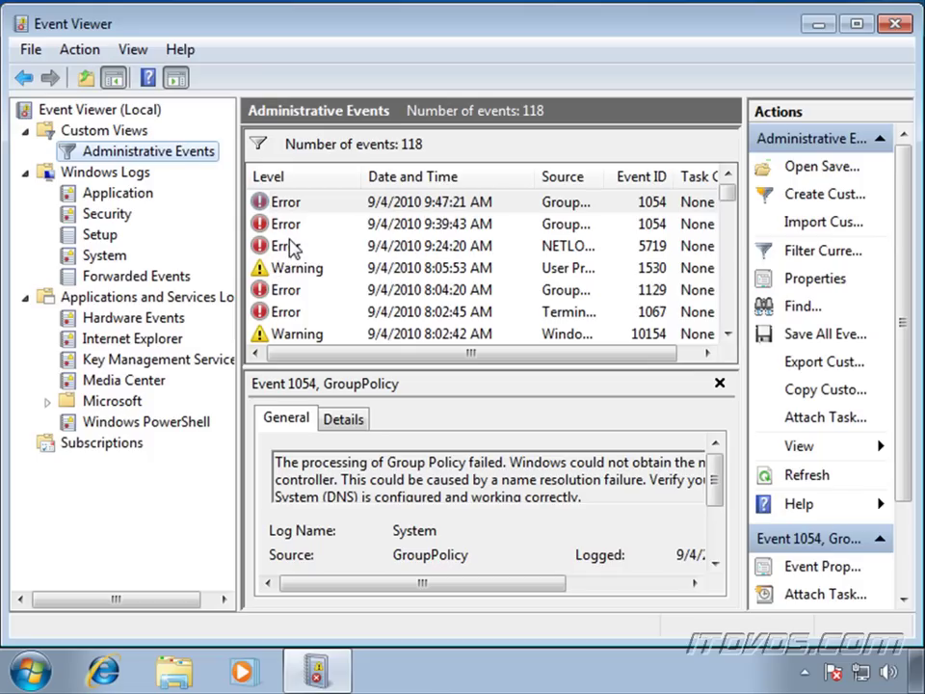
pyautogui.click(308, 209)
pyautogui.click(306, 229)
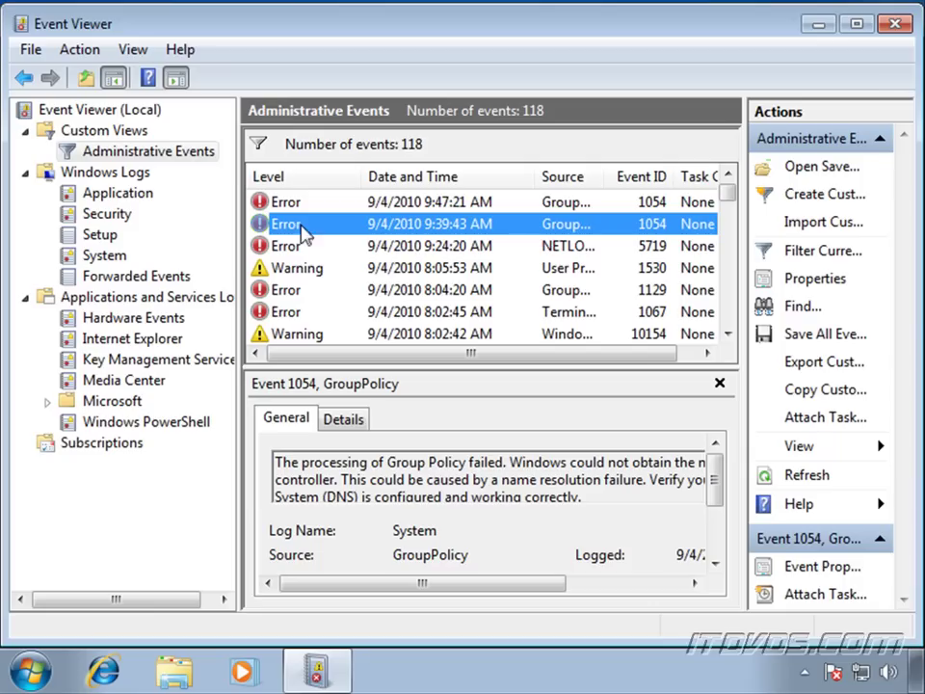
pyautogui.click(306, 246)
pyautogui.click(306, 268)
pyautogui.click(304, 289)
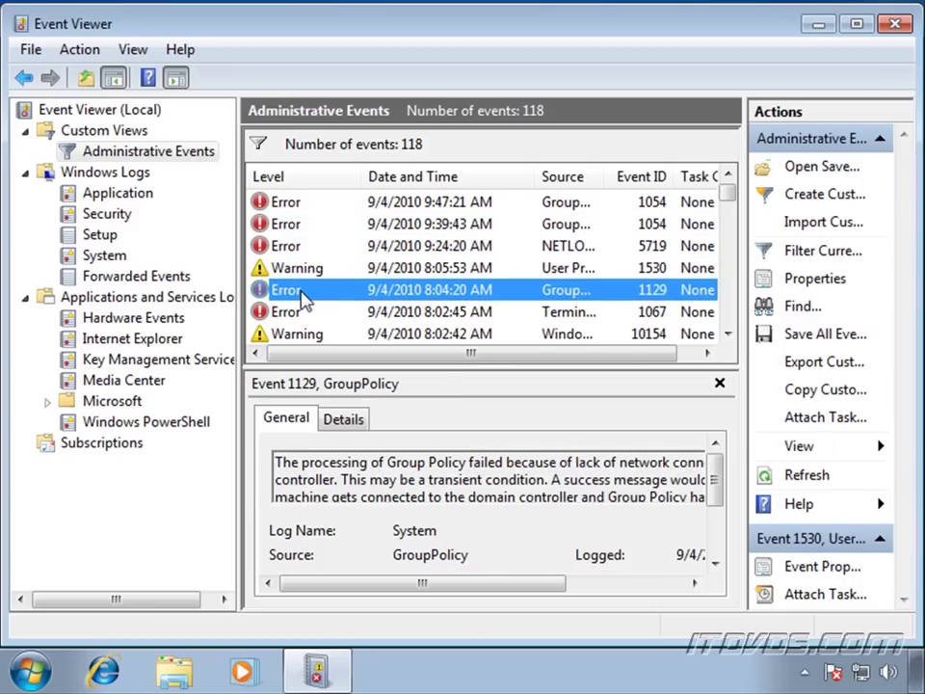
# - Start creating a custom view that takes its events from the Application log under Windows Logs
pyautogui.rightClick(110, 138)
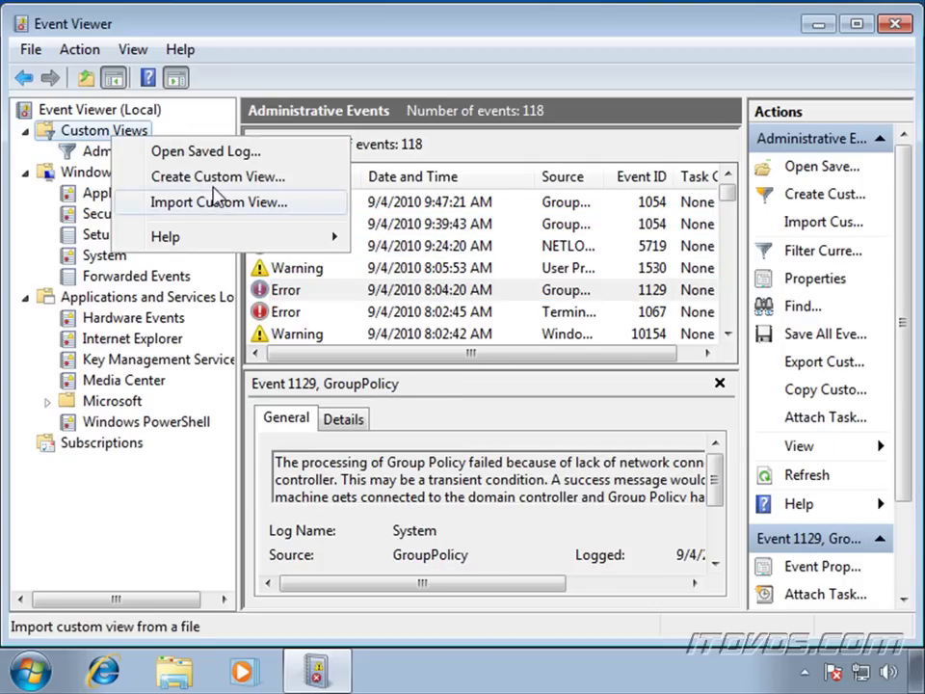
pyautogui.click(224, 179)
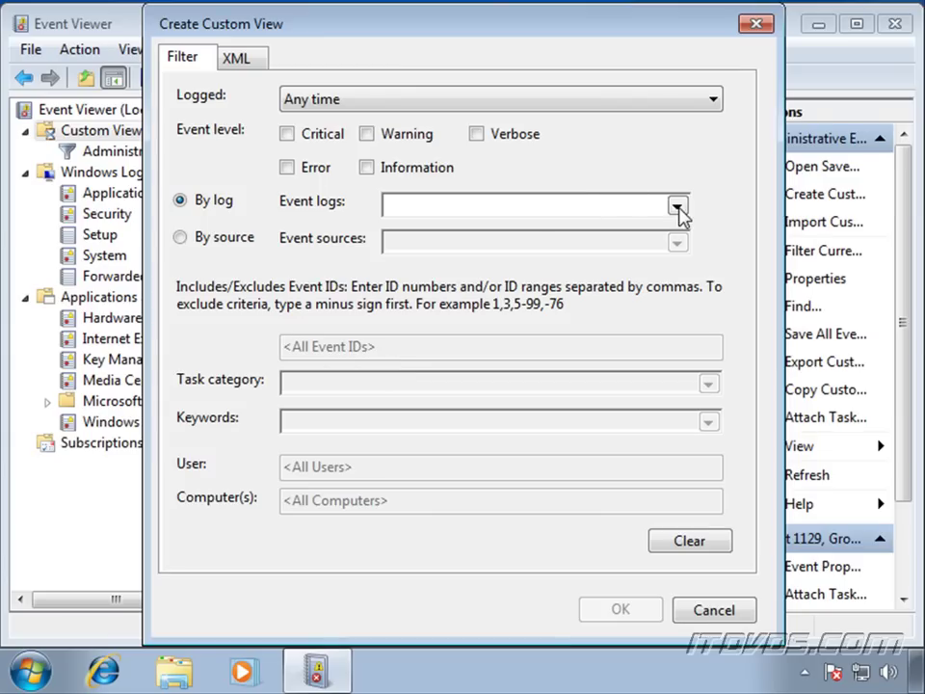
pyautogui.click(678, 207)
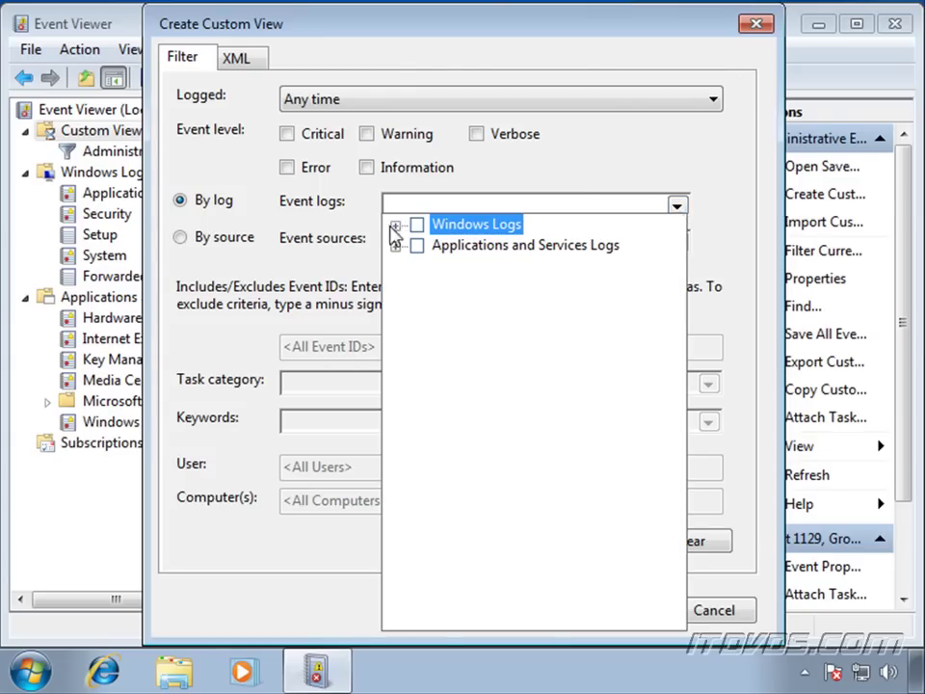
pyautogui.click(395, 225)
pyautogui.click(440, 244)
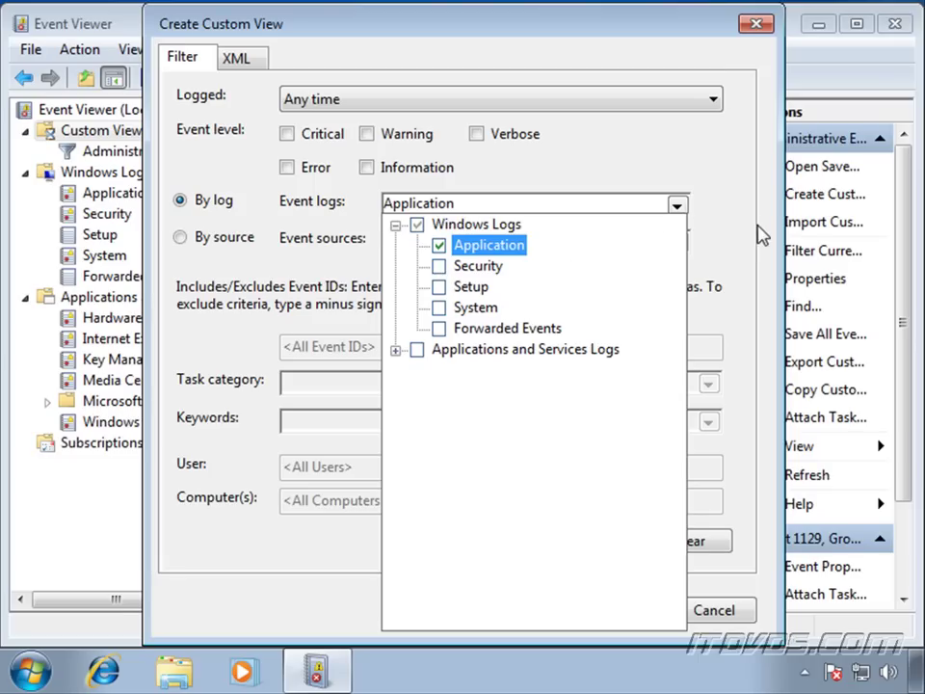
pyautogui.click(721, 255)
# - Limit the custom view to the ActionQueue, adp94xx, adpahci, adpu320 and ADSI event sources
pyautogui.click(677, 244)
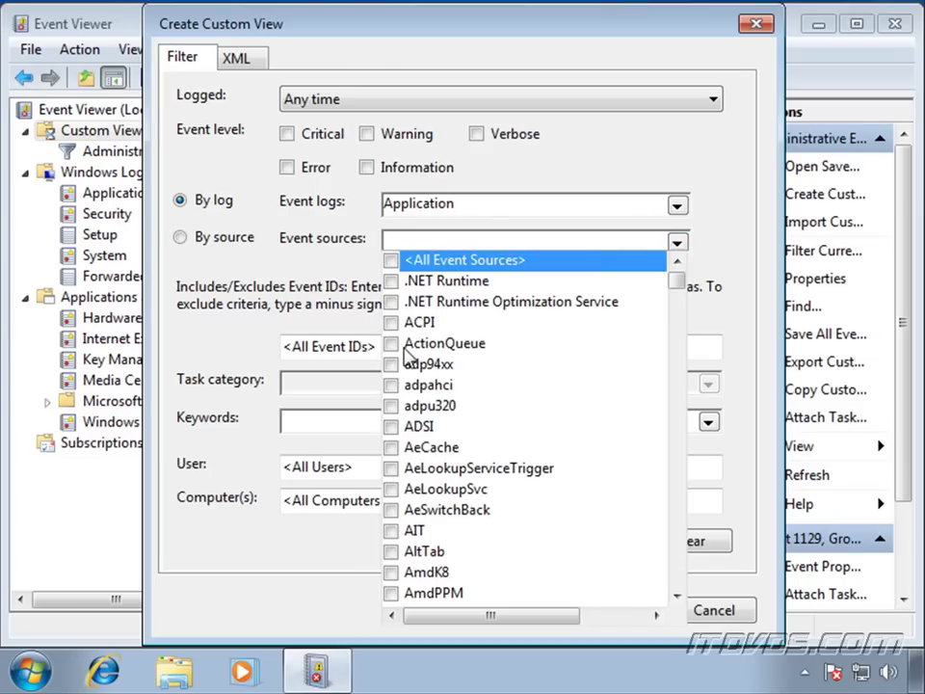
pyautogui.click(391, 364)
pyautogui.click(390, 344)
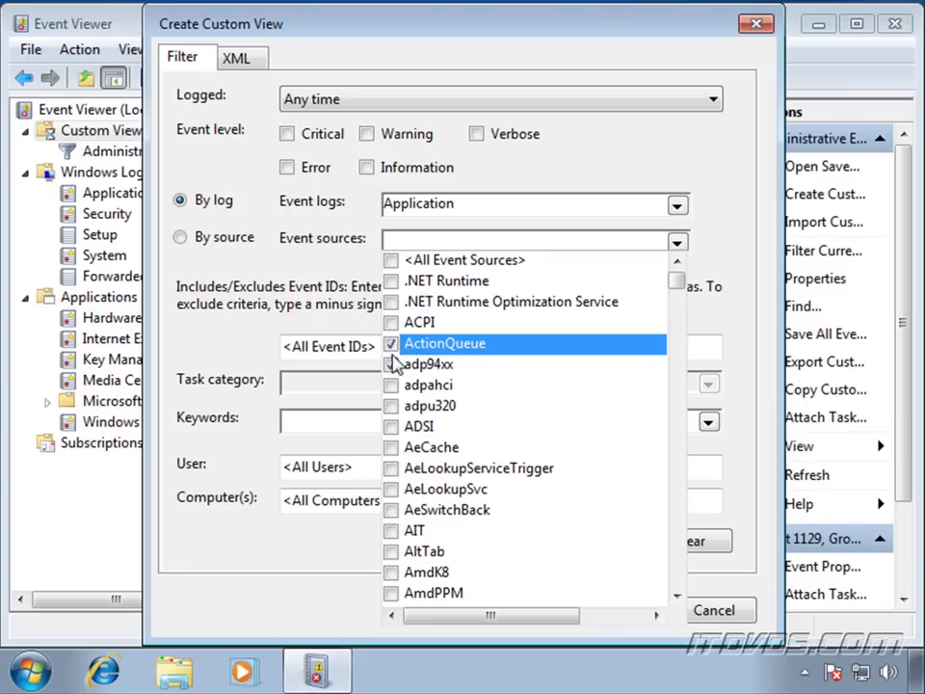
pyautogui.click(390, 385)
pyautogui.click(390, 406)
pyautogui.click(390, 425)
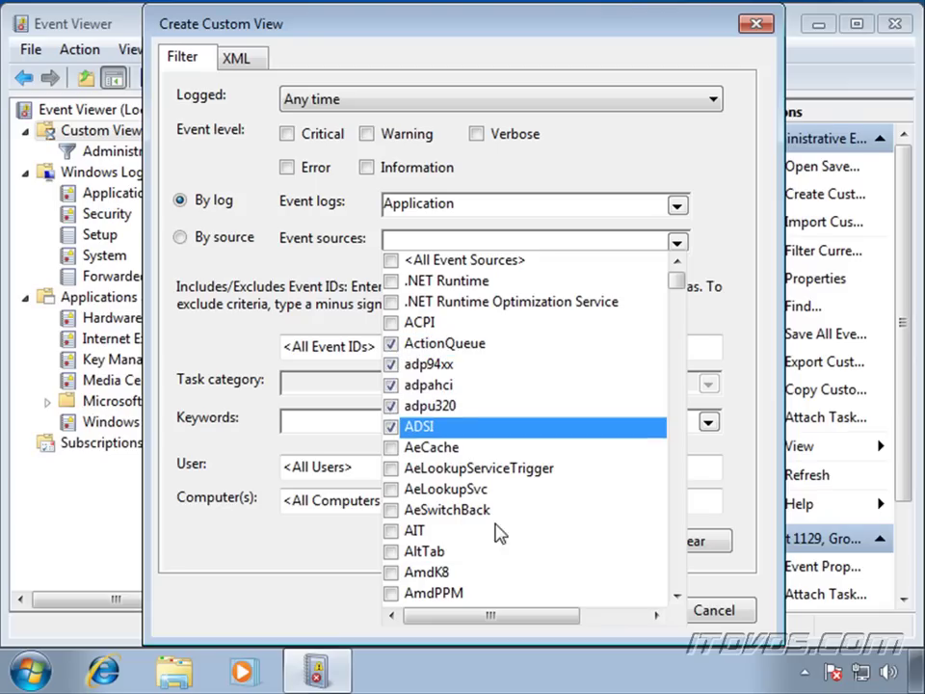
pyautogui.click(750, 434)
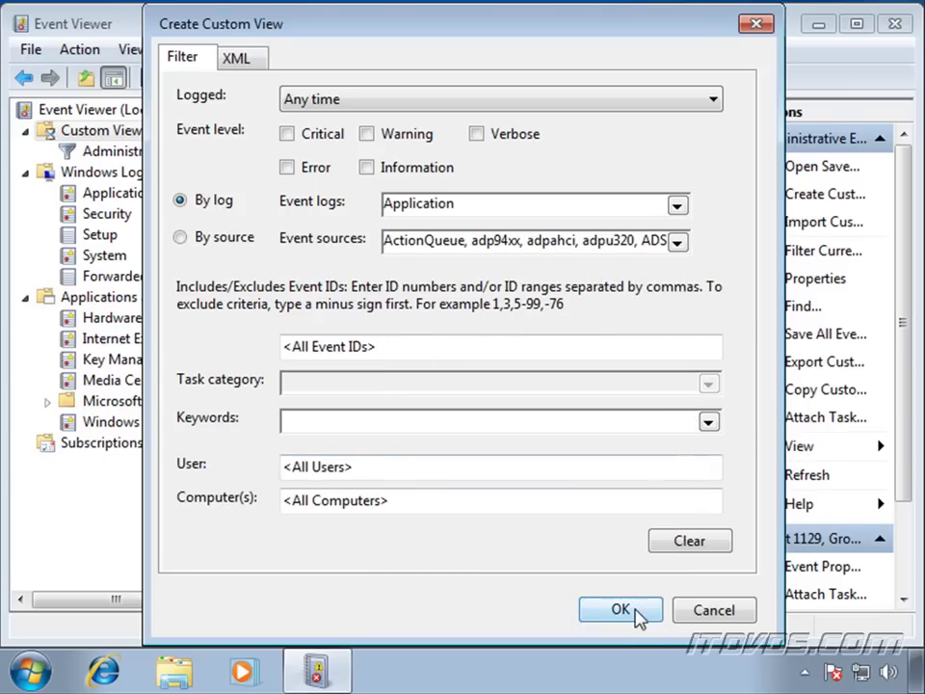
# - Accept the filter criteria and save the view under Custom Views with the name My Custom View
pyautogui.click(640, 612)
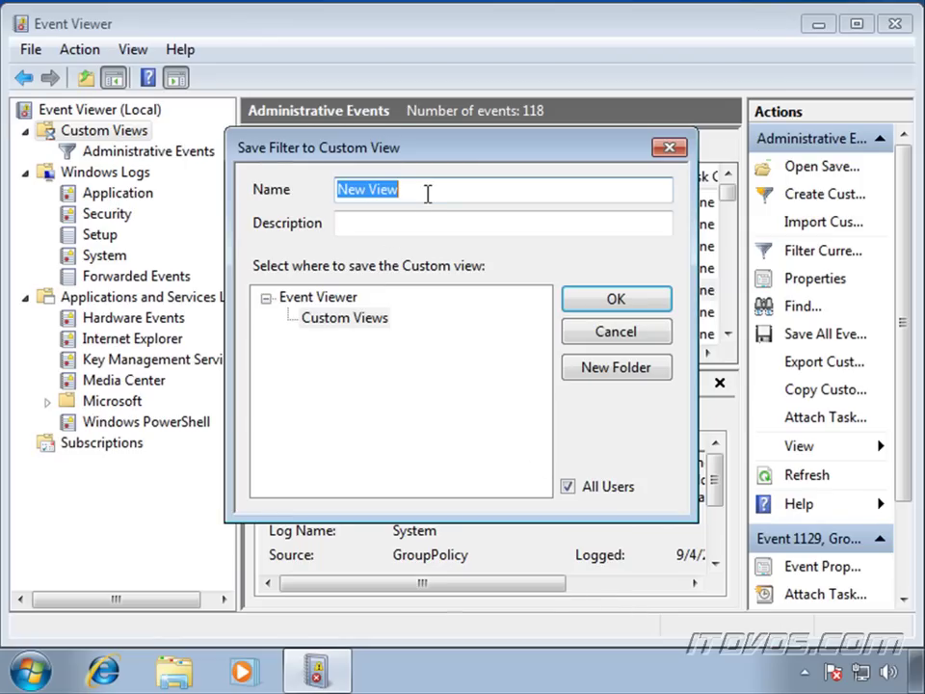
pyautogui.write('My Custom')
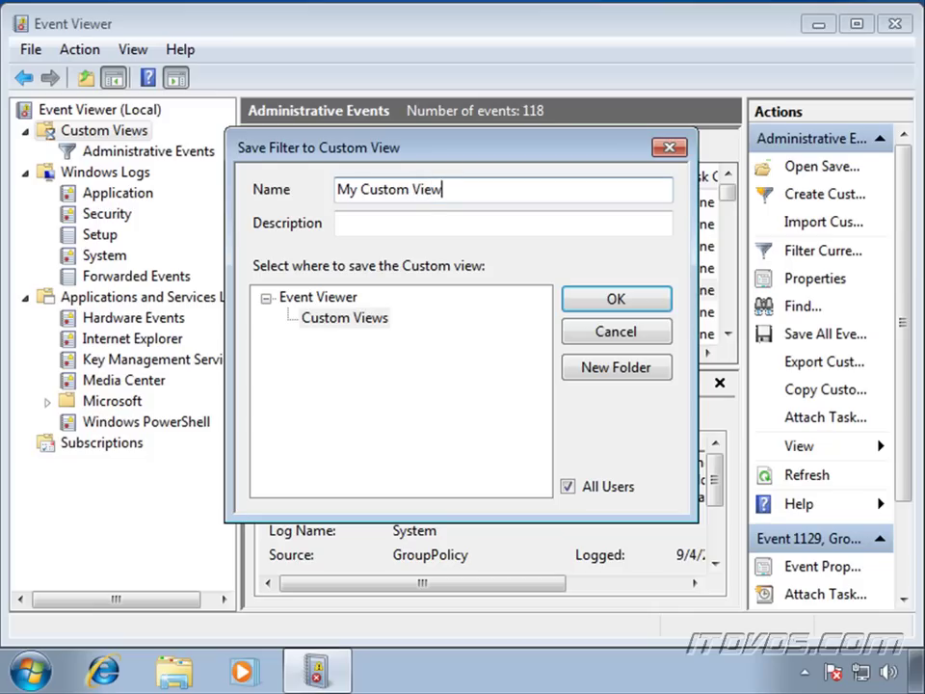
pyautogui.click(617, 302)
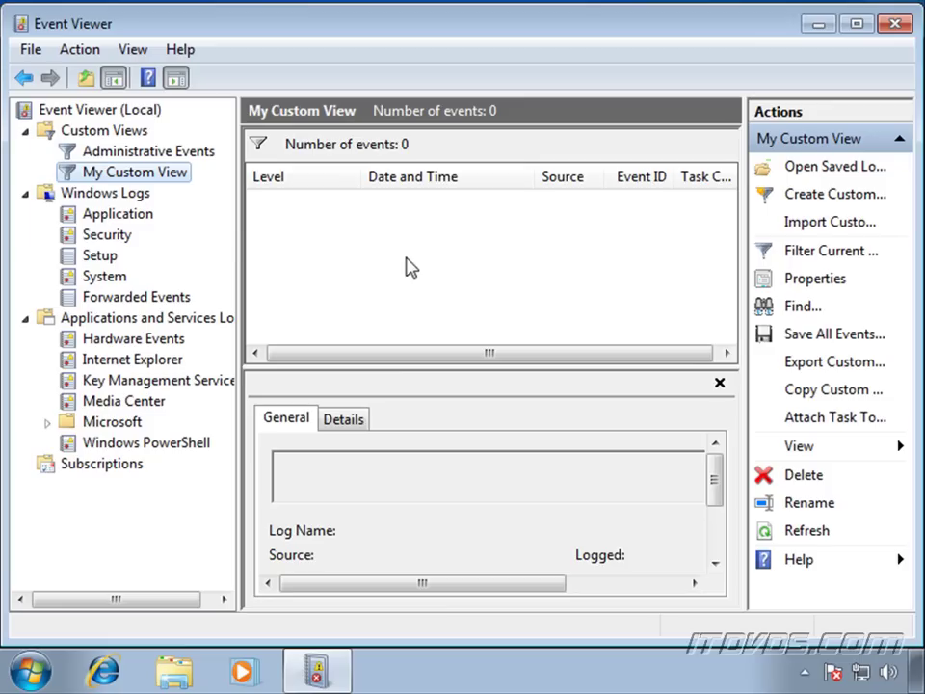
pyautogui.click(130, 172)
pyautogui.press('Return')
pyautogui.click(132, 174)
pyautogui.press('Return')
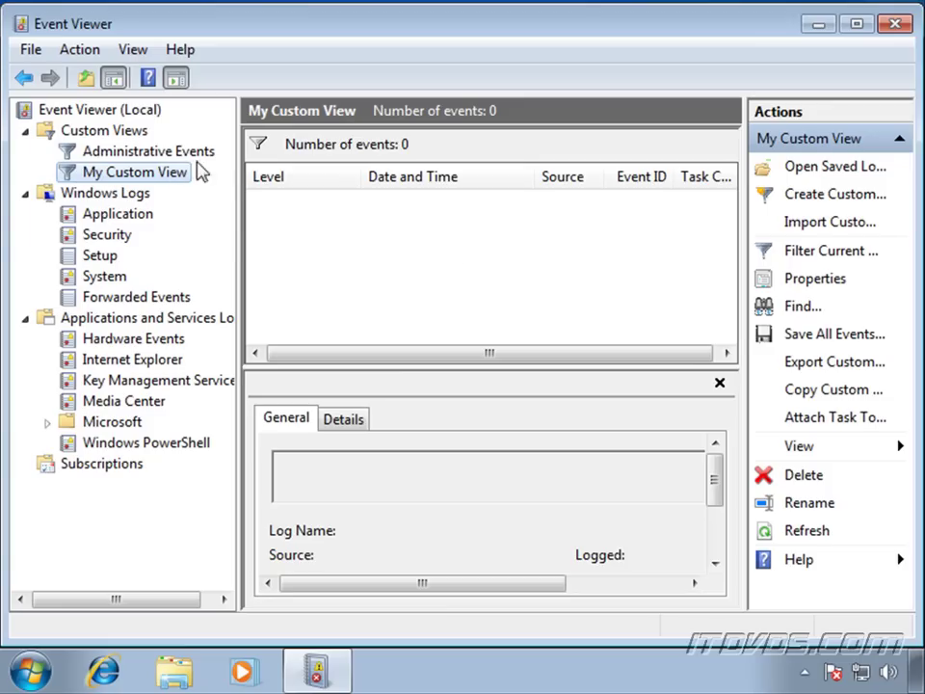